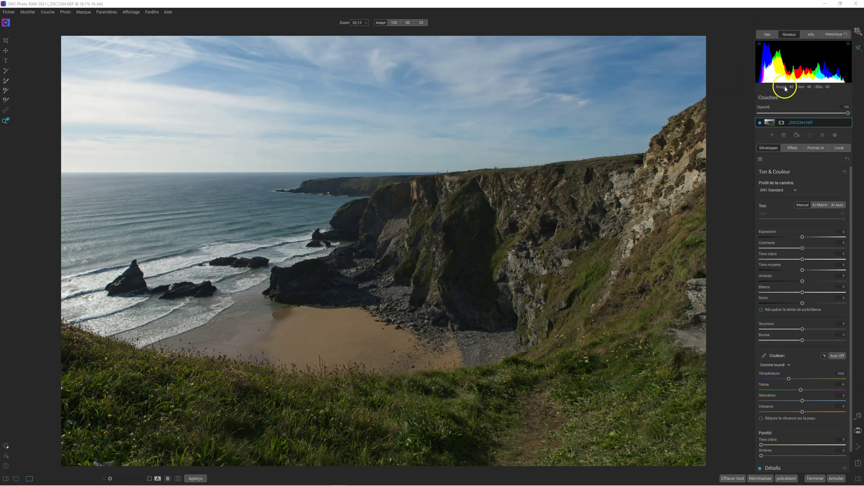
- Set the photo's camera profile to Caméra Neutral
click(780, 193)
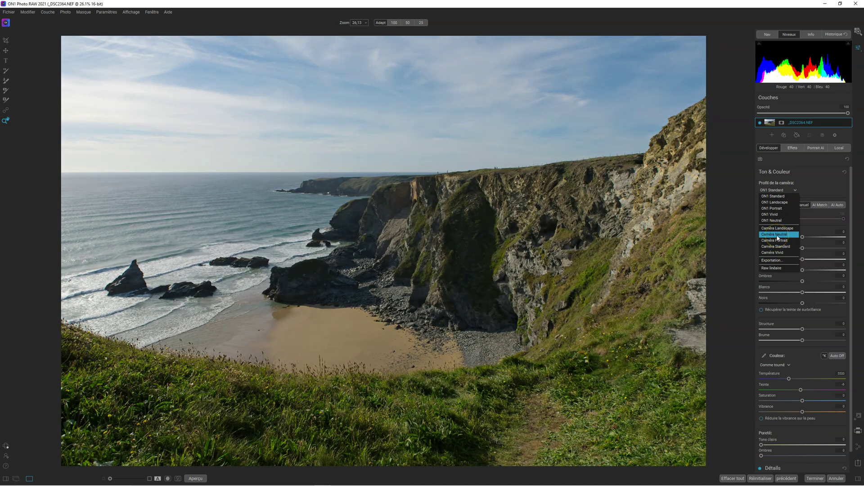
click(778, 238)
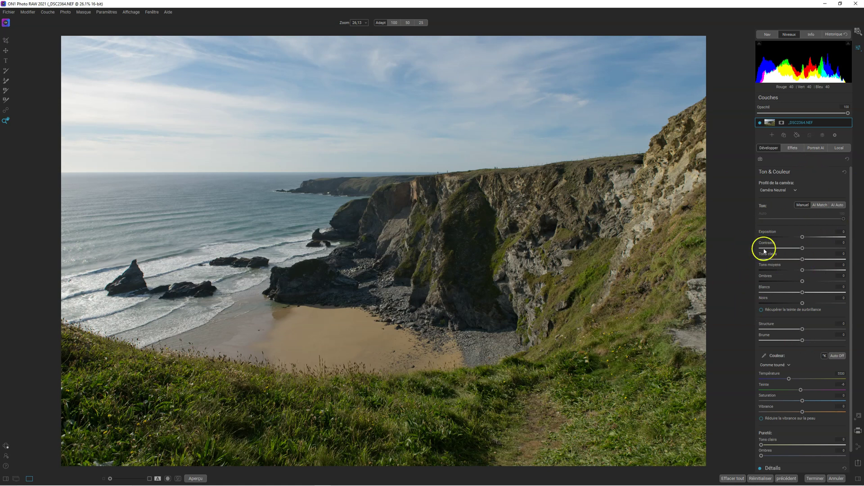
- Add a Look HDR filter to the photo and compare the image with and without it
click(796, 150)
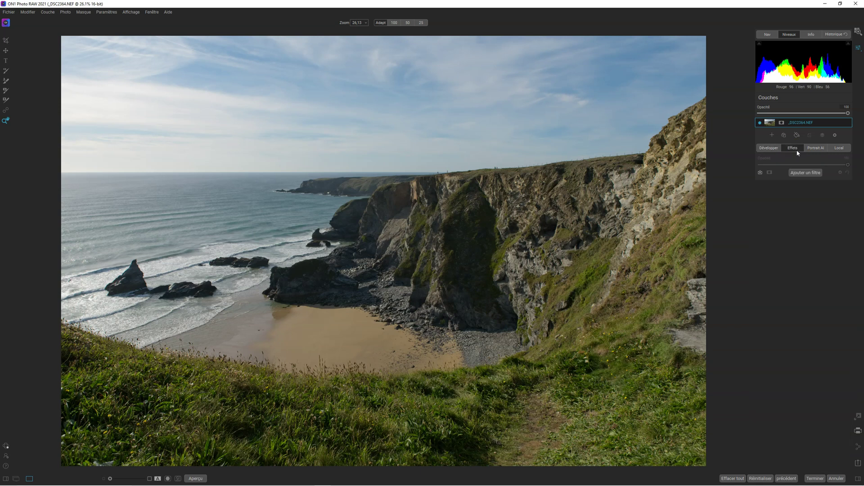
click(805, 173)
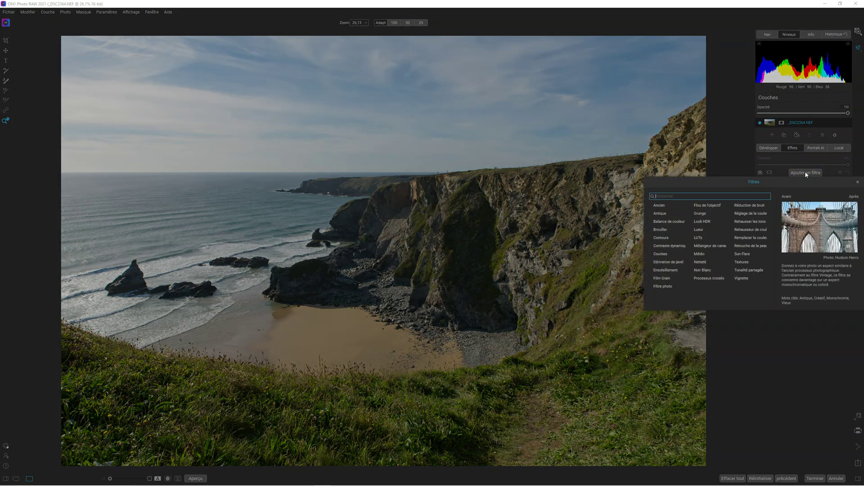
click(708, 223)
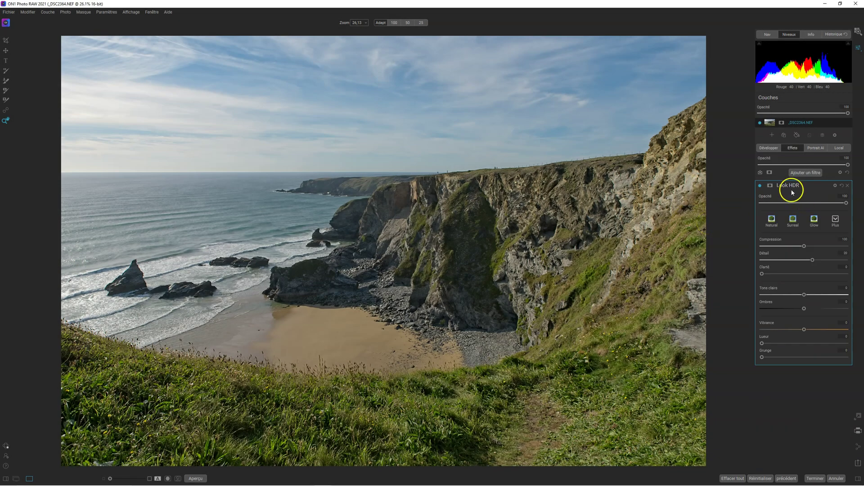
click(760, 186)
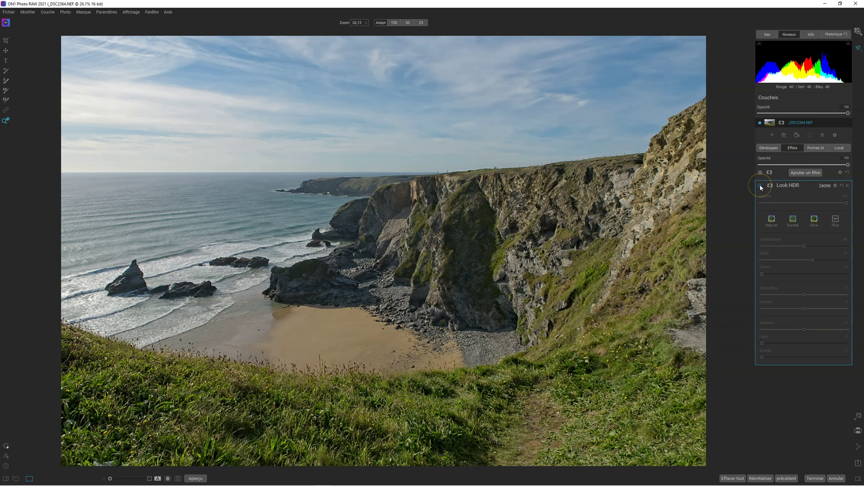
click(760, 187)
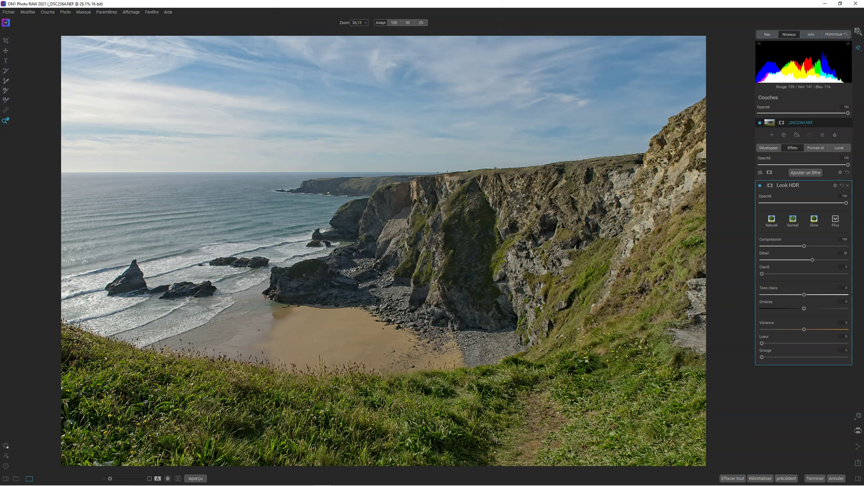
- Try the Natural, Surreal and Glow presets of Look HDR, settling on Natural with opacity at 100
click(771, 220)
click(796, 220)
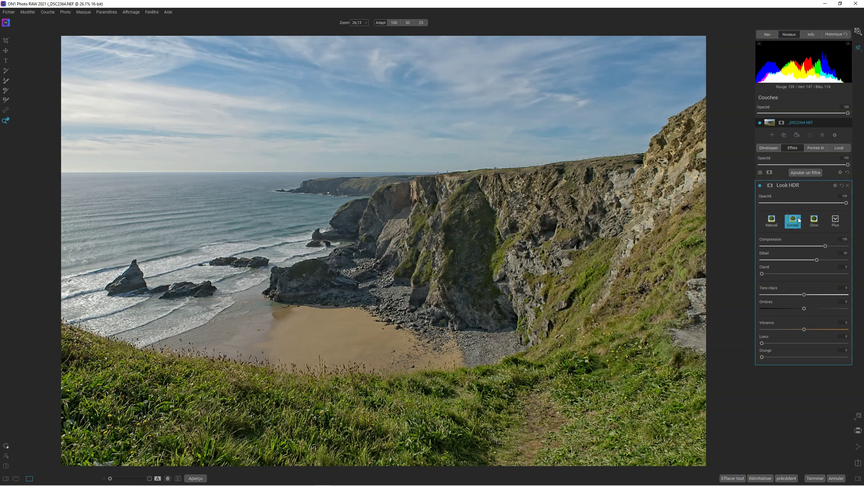
click(815, 220)
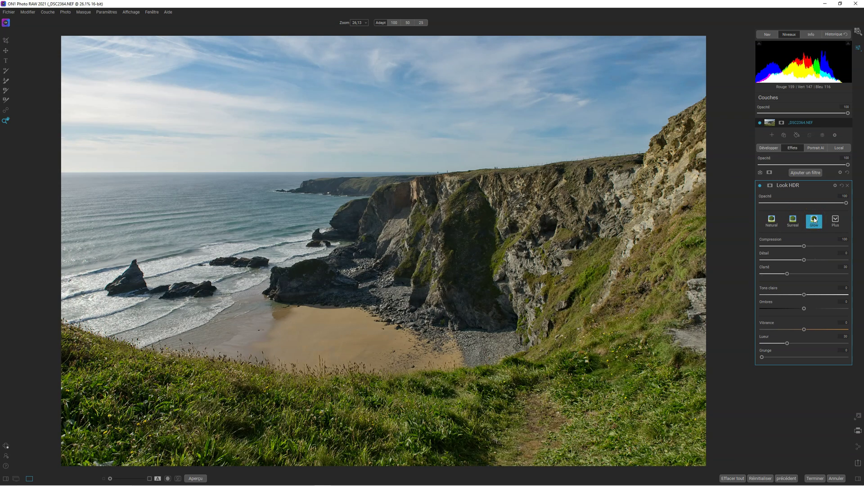
click(772, 220)
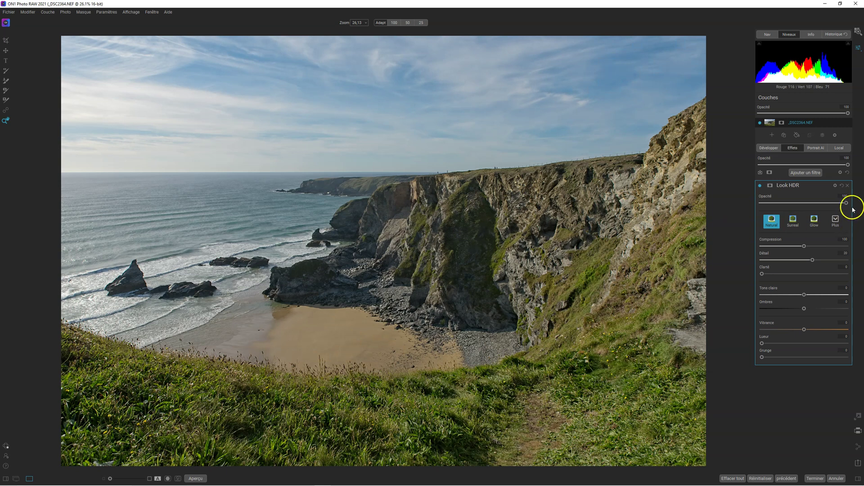
mouse_move(847, 203)
mouse_down()
mouse_move(724, 202)
mouse_move(847, 203)
mouse_up()
mouse_move(847, 203)
mouse_down()
mouse_move(757, 201)
mouse_move(855, 195)
mouse_move(793, 195)
mouse_move(815, 203)
mouse_move(851, 195)
mouse_move(826, 198)
mouse_move(862, 206)
mouse_up()
- Add a Réglage de la couleur filter with the Sky preset and compare the photo with and without it
click(806, 172)
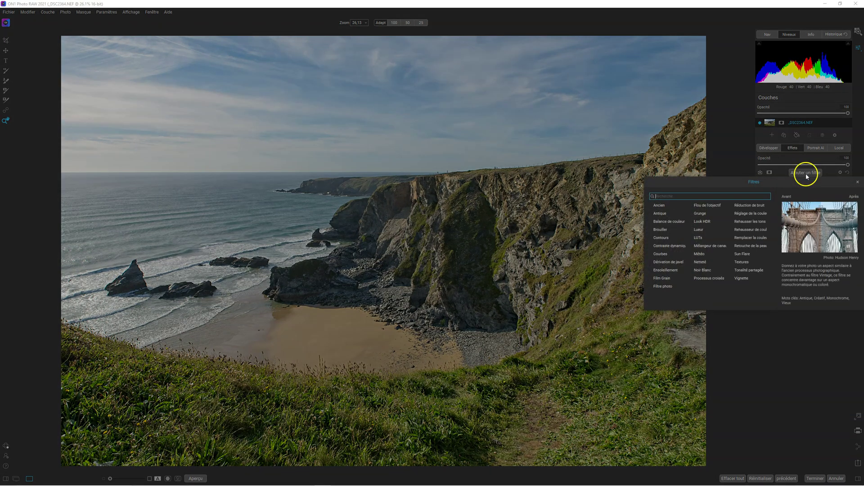
click(748, 214)
click(822, 193)
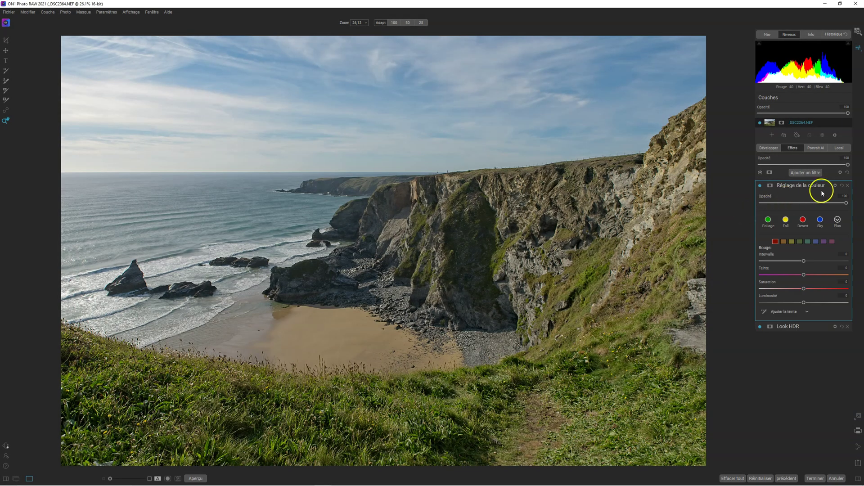
click(821, 221)
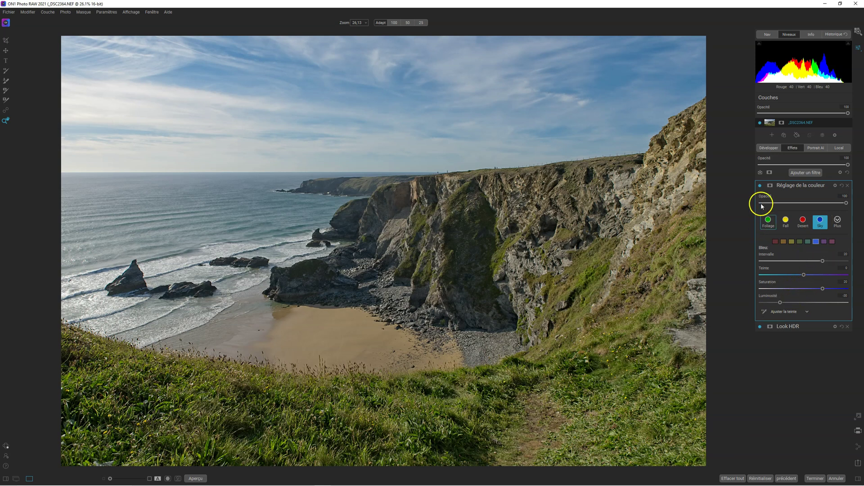
click(760, 186)
click(760, 186)
- Lower the blues' luminosity further, raise their saturation slightly, and compare the result with the original photo
mouse_move(780, 303)
mouse_down()
mouse_move(758, 302)
mouse_move(786, 301)
mouse_move(766, 301)
mouse_move(775, 303)
mouse_up()
drag(828, 291, 824, 288)
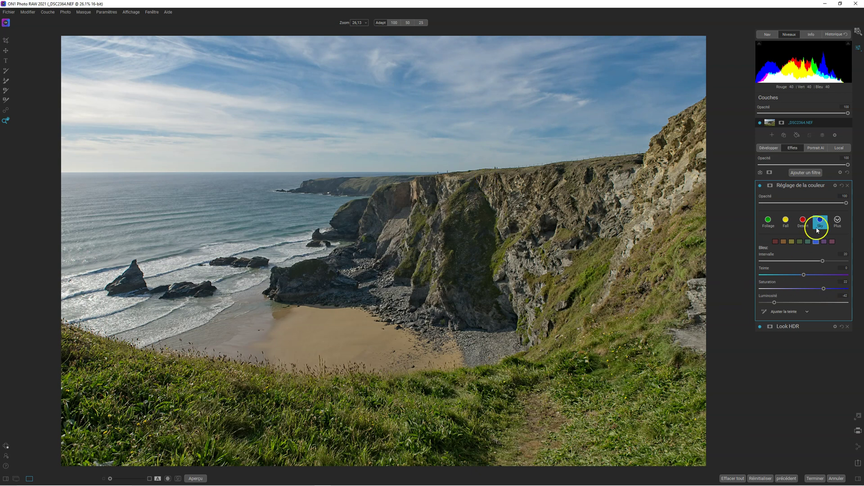
click(760, 186)
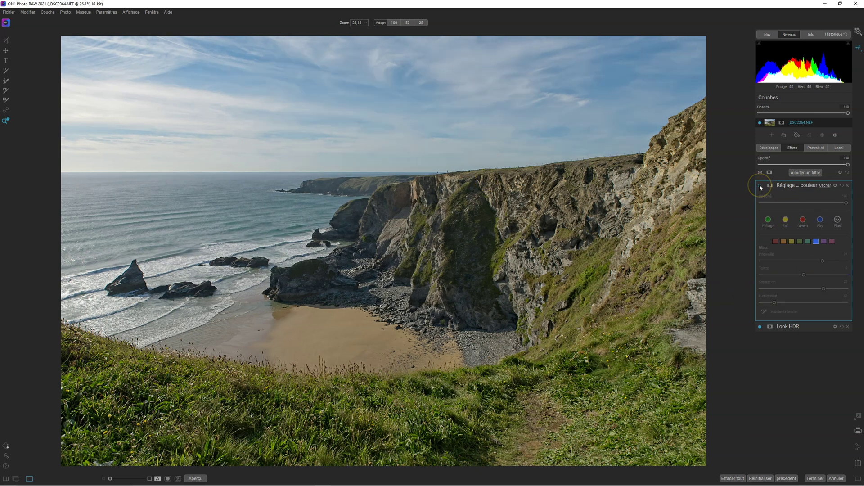
click(761, 186)
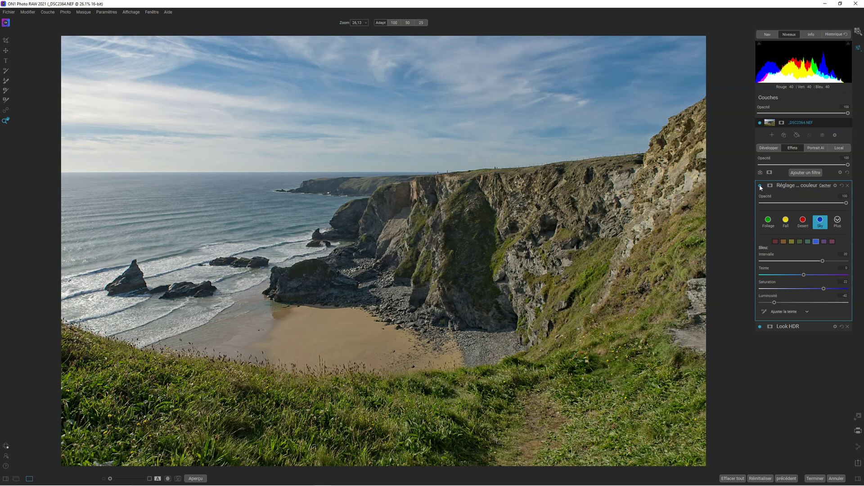
click(203, 479)
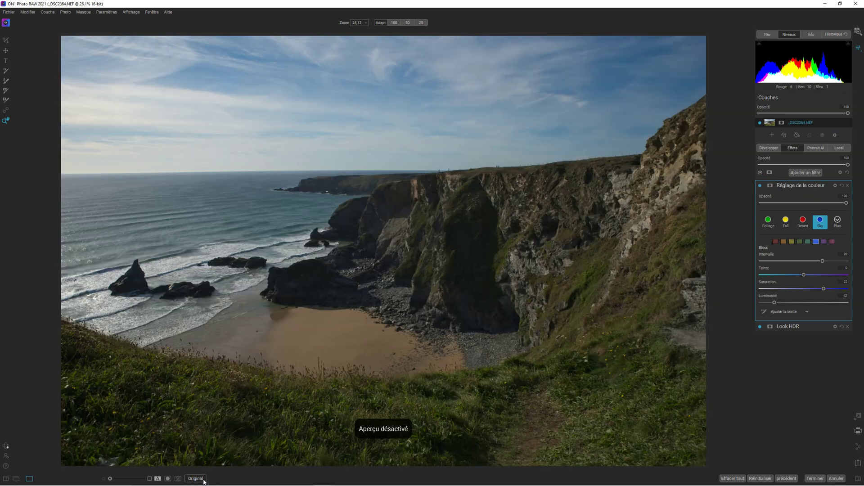
click(203, 479)
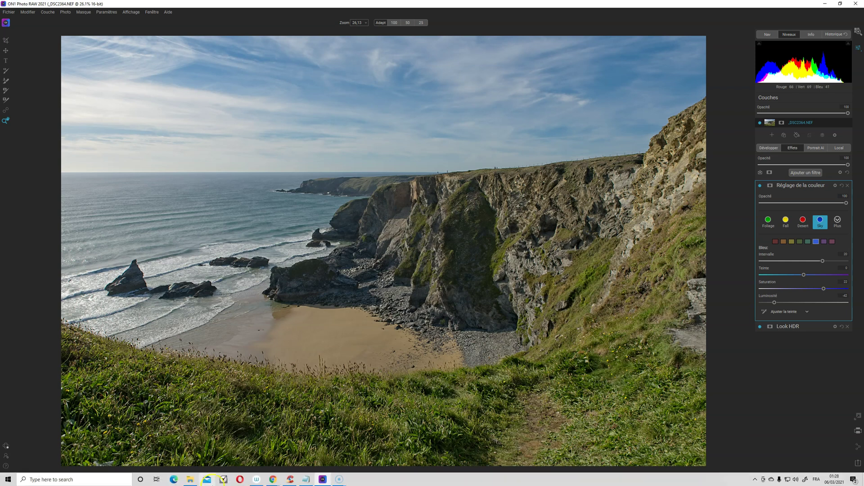
- Reduce the haze in the photo with a moderately negative Brume value in the Ton & Couleur settings
click(769, 148)
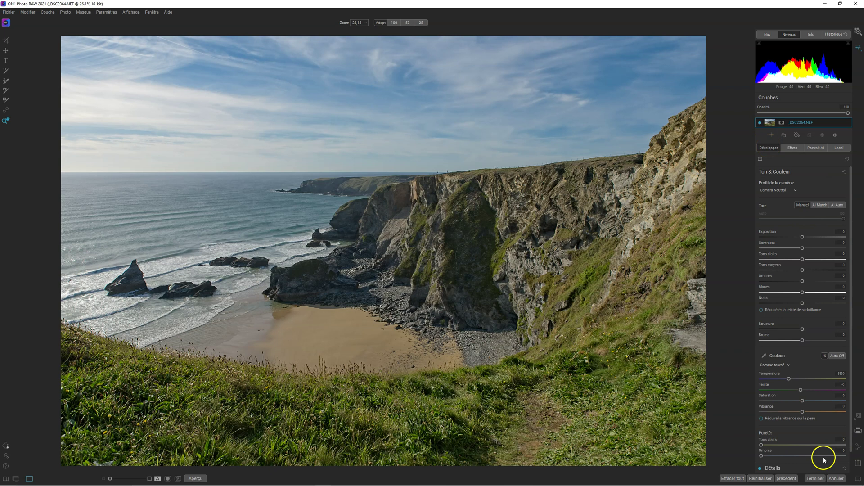
mouse_move(804, 343)
mouse_down()
mouse_move(779, 341)
mouse_move(799, 343)
mouse_move(789, 341)
mouse_up()
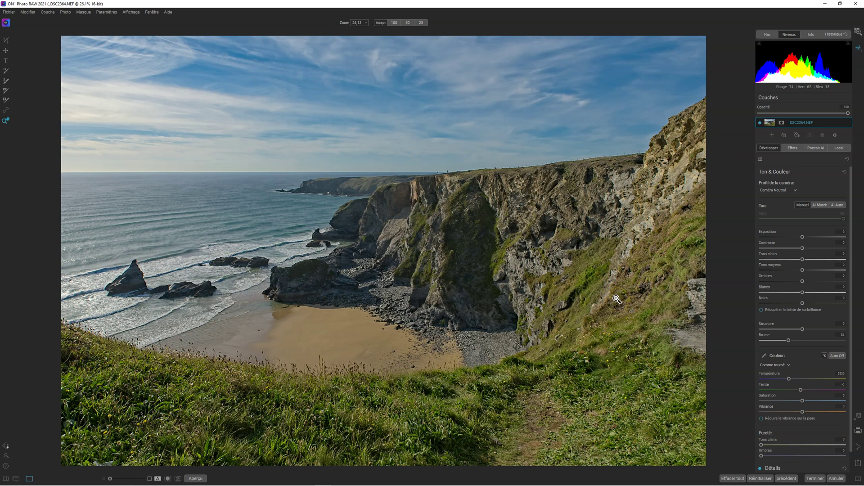
key(ctrl+3)
- Reduce the opacity of the Look HDR and Sky colour filters to a little over 60 each, and compare with the original photo
click(494, 296)
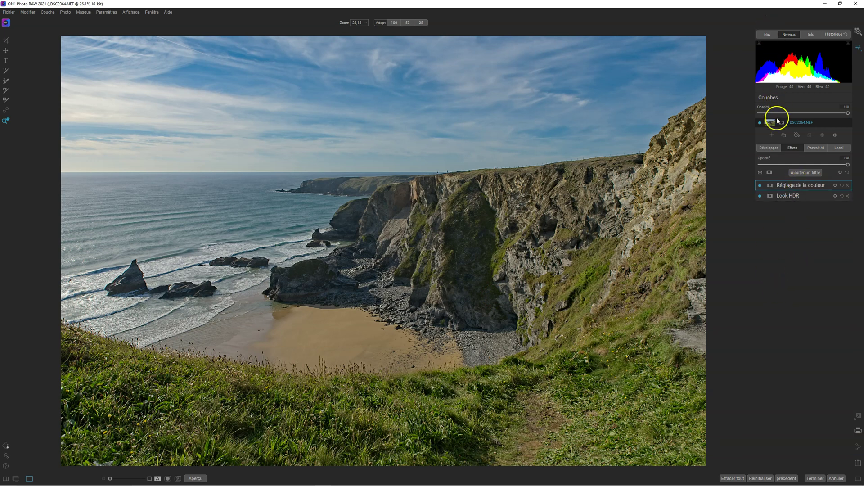
click(768, 147)
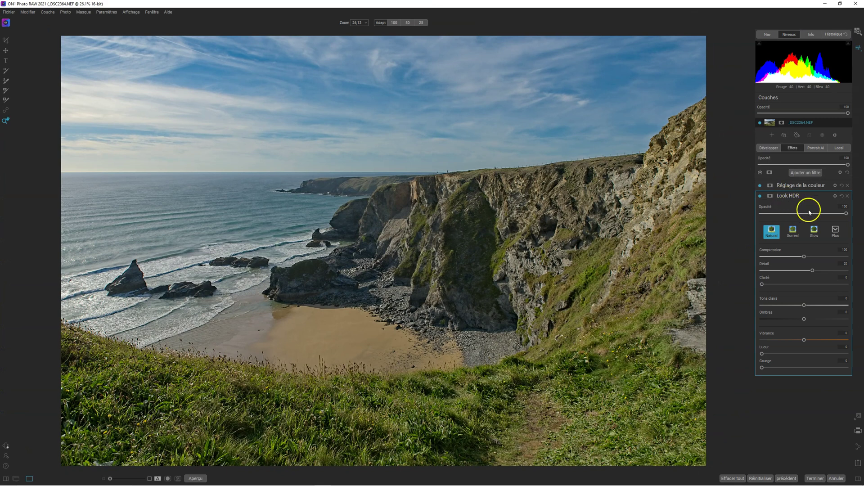
drag(847, 215, 817, 215)
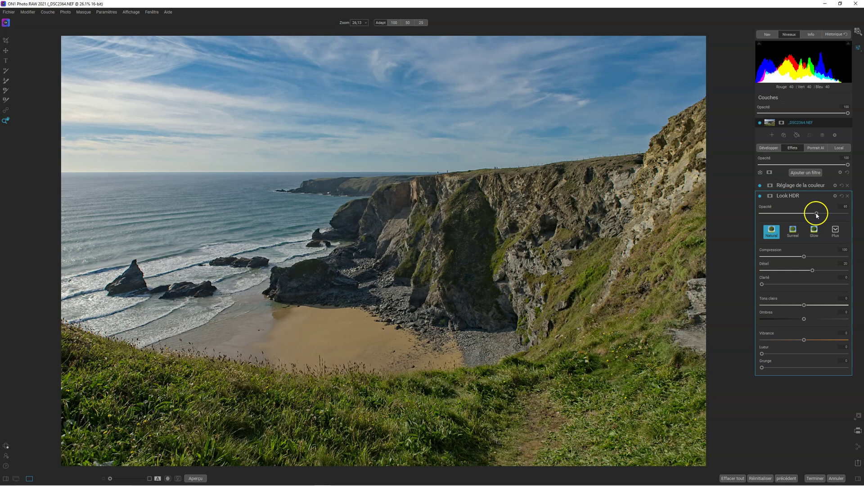
click(788, 186)
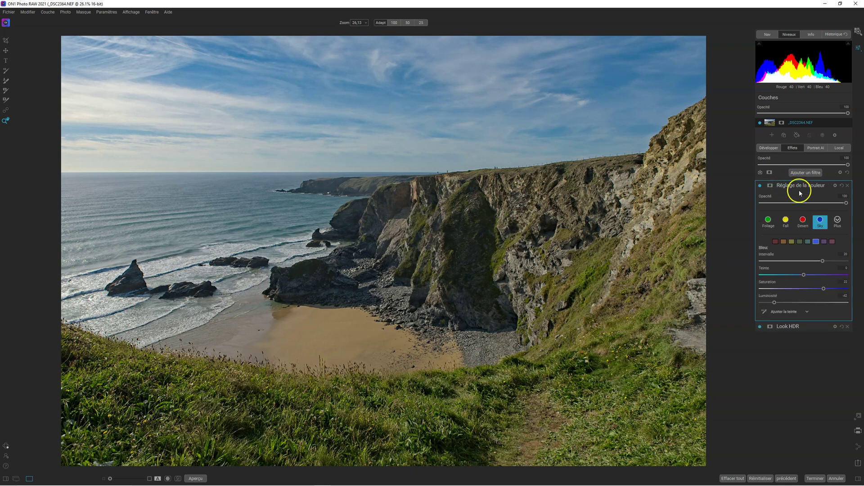
drag(846, 204, 815, 204)
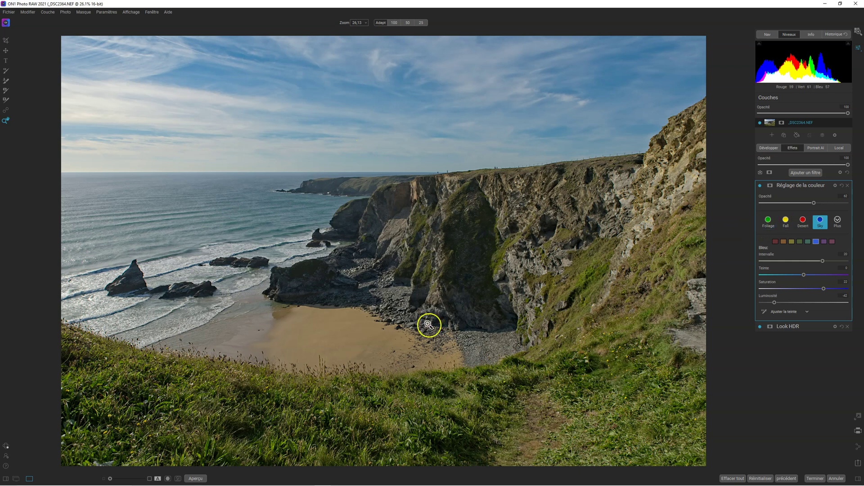
click(196, 478)
click(197, 478)
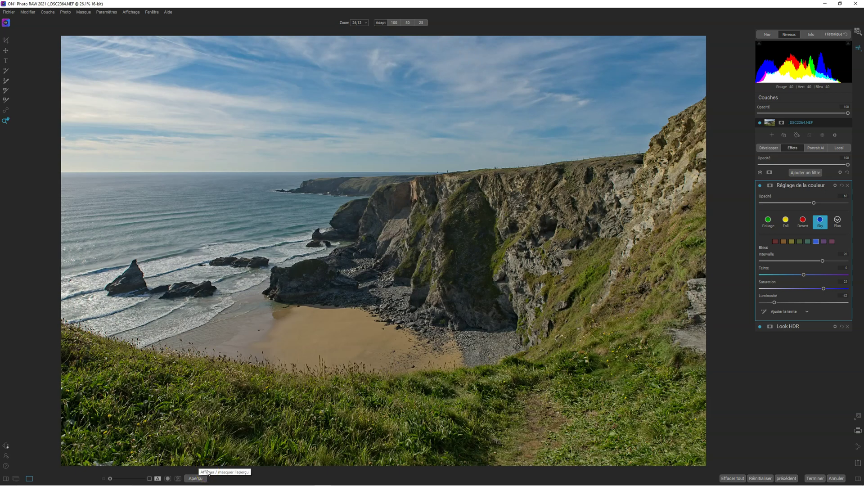
- Add a second Réglage de la couleur filter and apply its Foliage preset
click(794, 182)
click(797, 175)
click(748, 215)
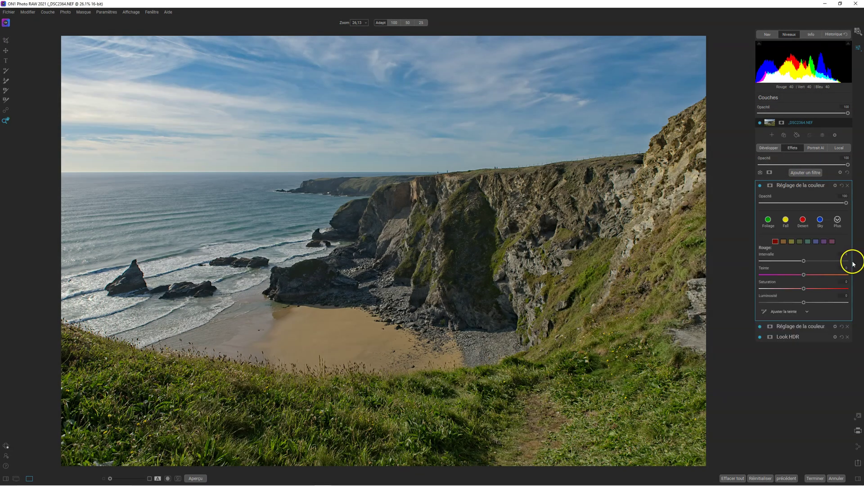
click(767, 221)
click(768, 222)
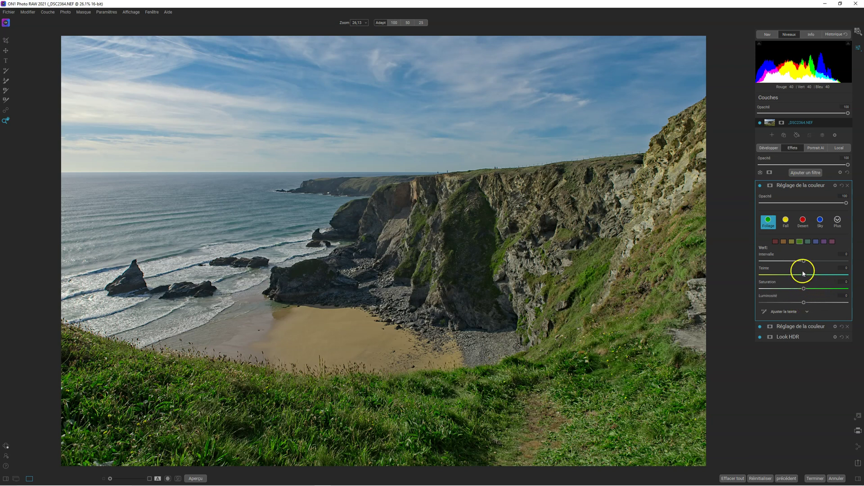
- Widen the green range, strongly lower the greens' hue and luminosity, reduce their saturation, and compare with the filter off
drag(803, 276, 770, 280)
drag(804, 303, 842, 261)
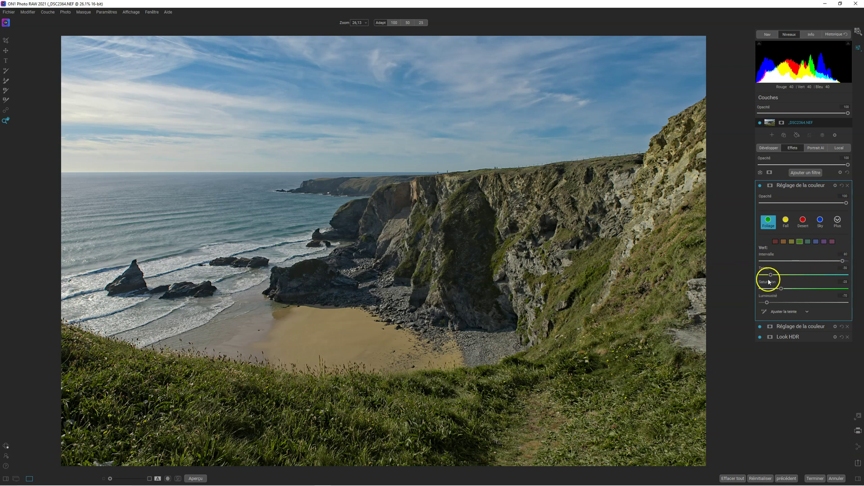
drag(771, 276, 765, 276)
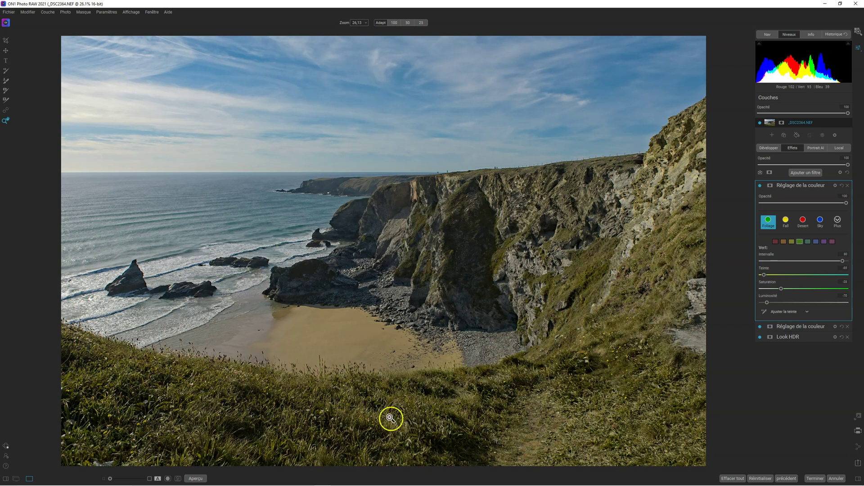
click(760, 186)
click(760, 186)
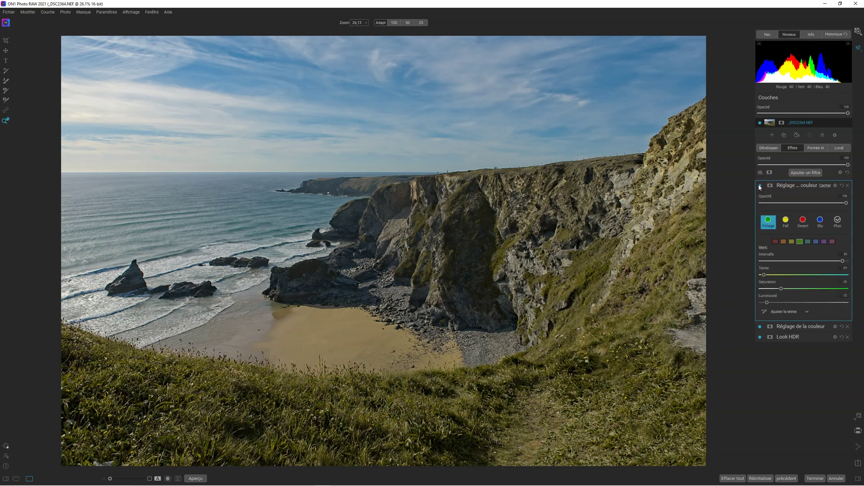
click(760, 186)
click(760, 186)
click(760, 186)
click(760, 186)
- Desaturate the greens further, raise their hue and luminosity slightly, and compare the photo with and without the filter
click(768, 275)
mouse_move(781, 291)
mouse_down()
mouse_move(770, 290)
mouse_move(772, 277)
mouse_up()
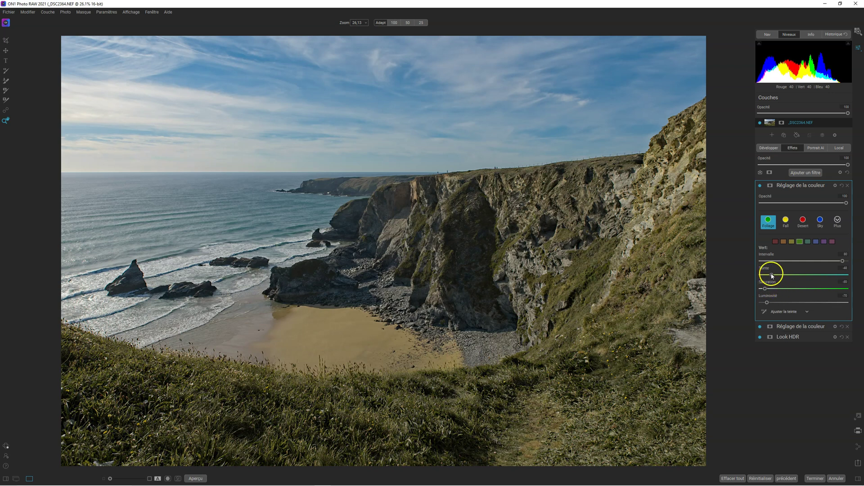
click(760, 186)
click(760, 186)
click(760, 186)
click(760, 186)
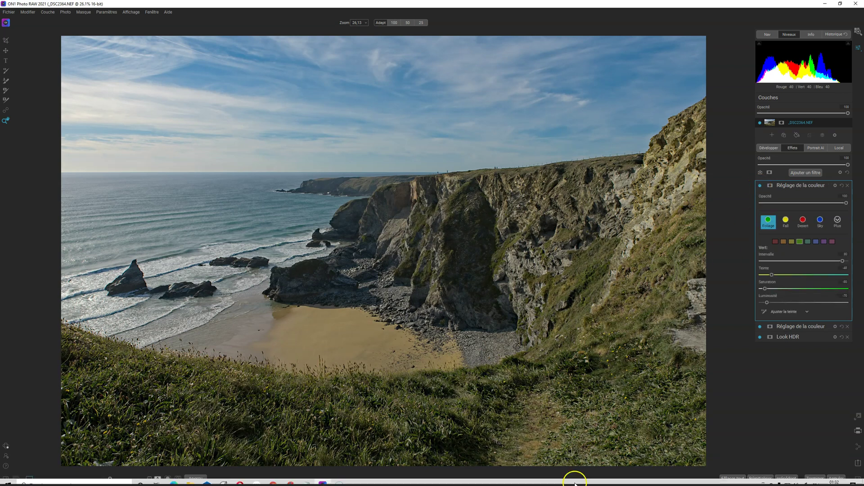
drag(768, 303, 775, 302)
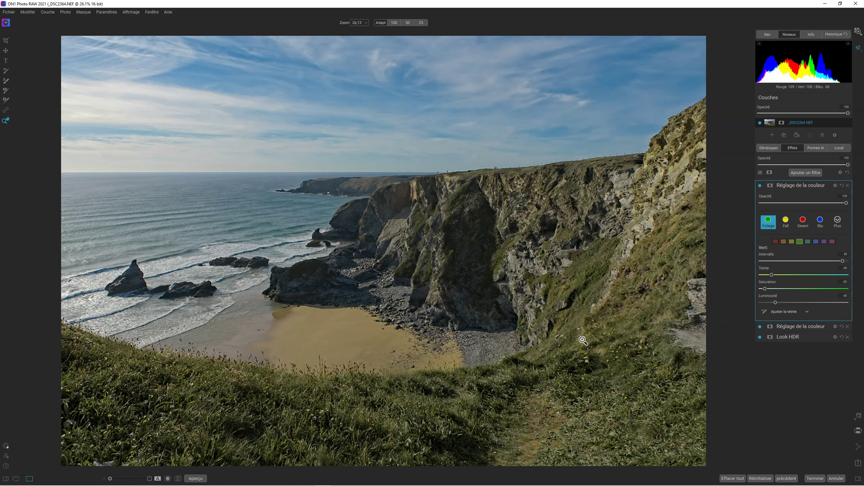
- Review the develop settings, open the Look HDR filter's settings, and compare the photo with that filter off and on
click(769, 146)
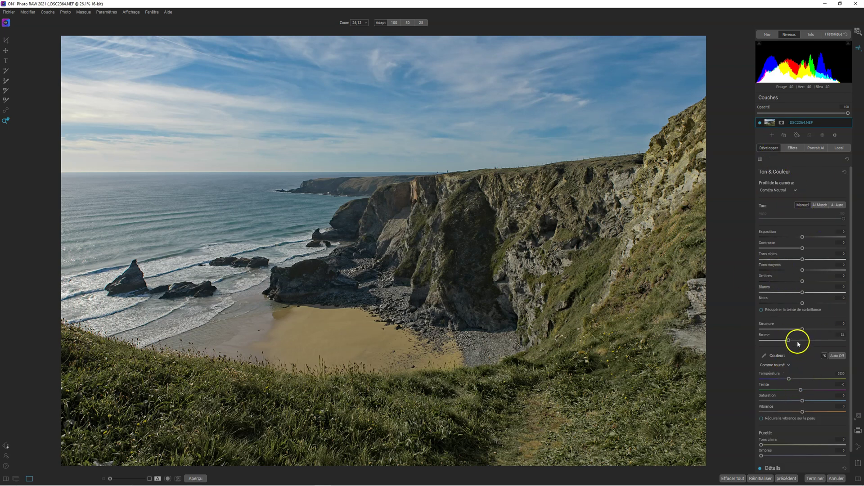
click(792, 149)
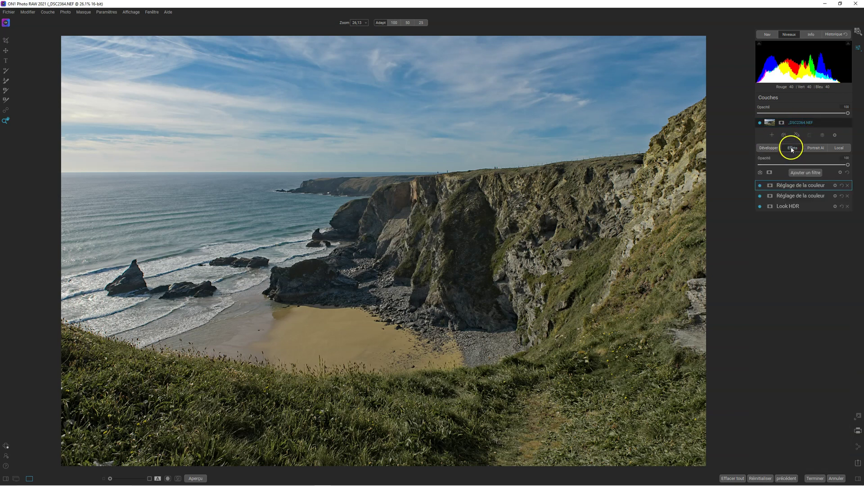
click(785, 208)
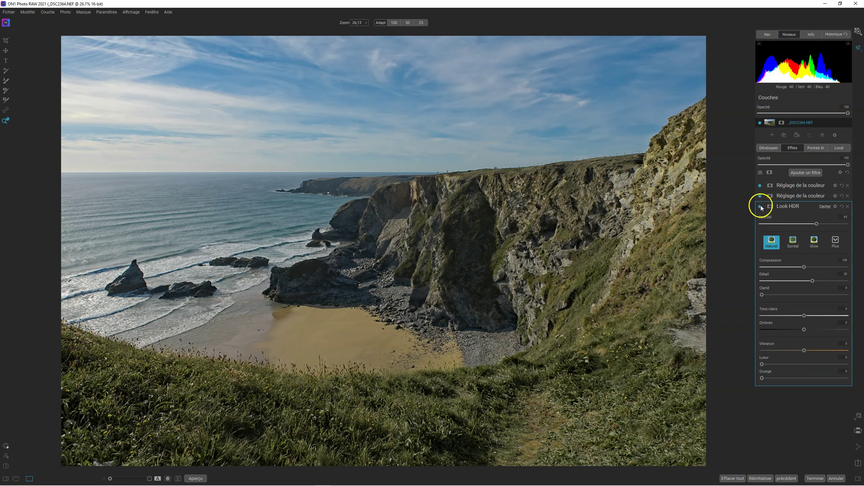
click(760, 207)
click(760, 207)
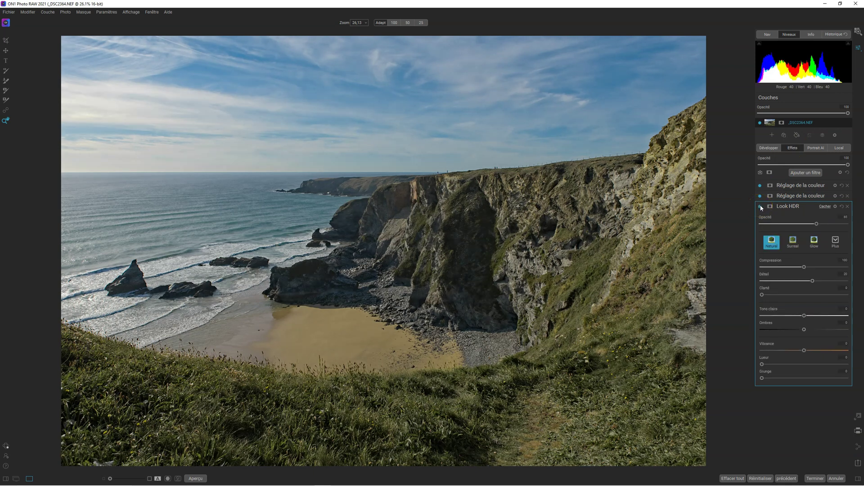
click(760, 206)
click(761, 207)
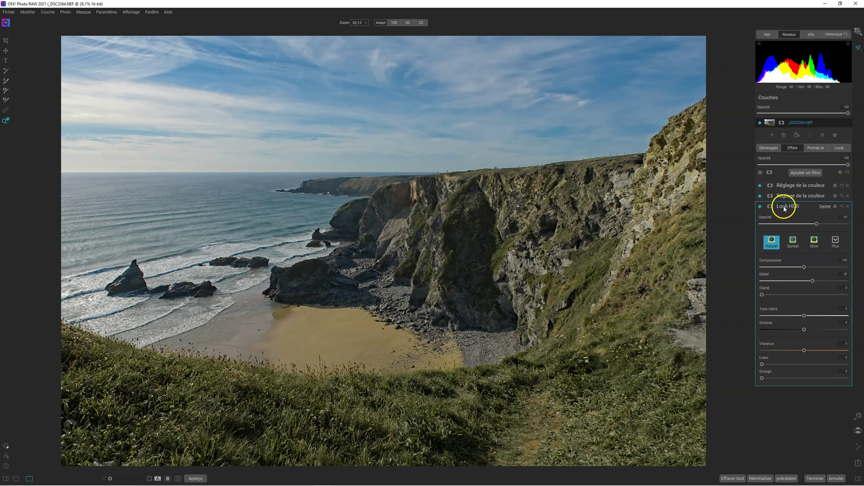
- Add a Courbes filter directly above Look HDR and anchor its combined-channel curve near the midpoint
click(803, 177)
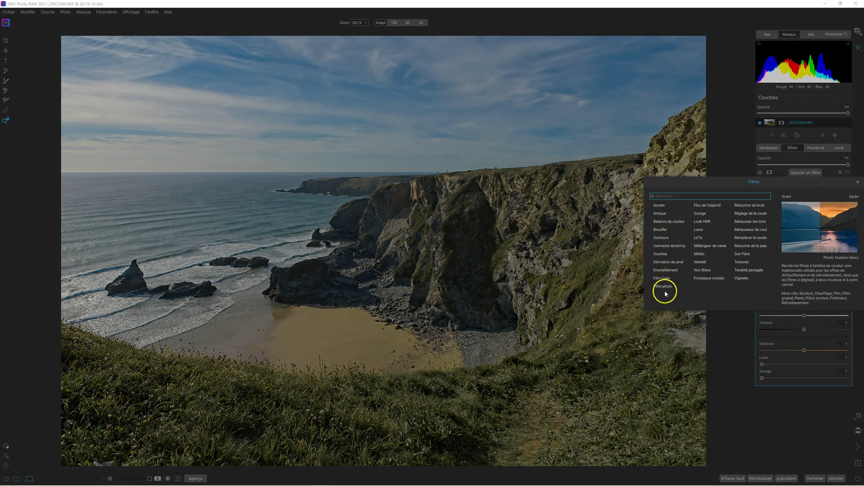
click(661, 255)
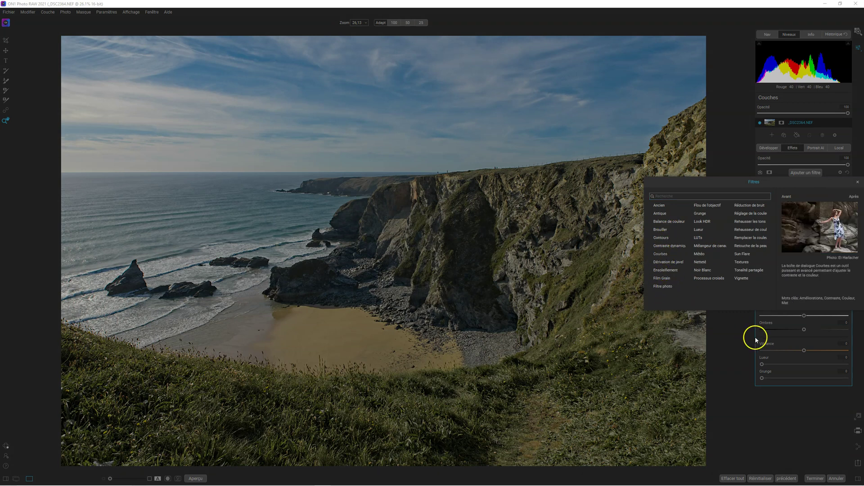
click(806, 293)
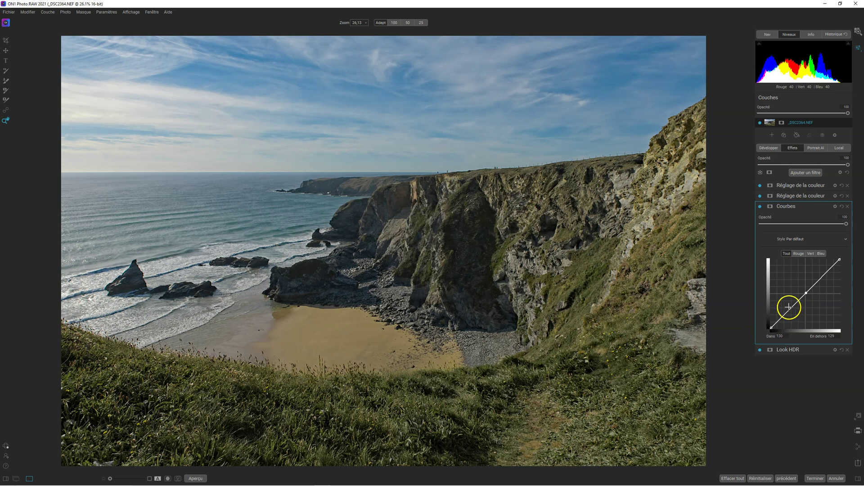
- Shape a contrast S-curve by raising the highlights near input 171 and lowering the shadows at input 82 to output 61
drag(791, 311, 791, 310)
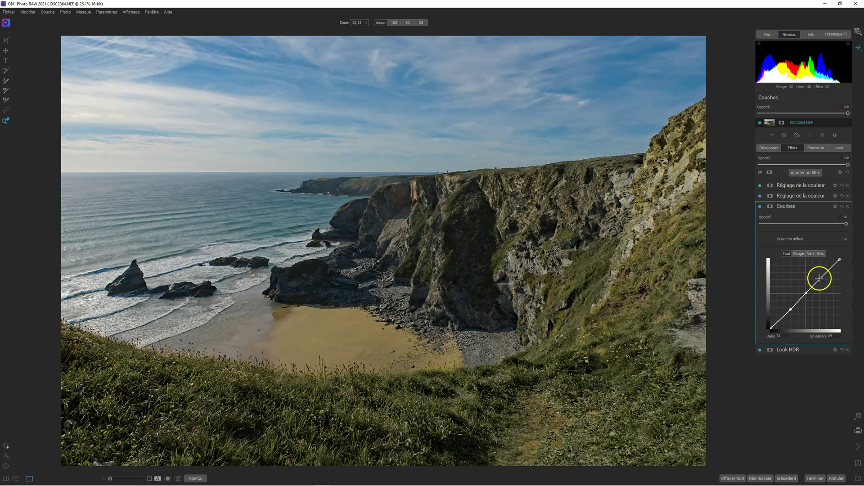
drag(819, 279, 818, 276)
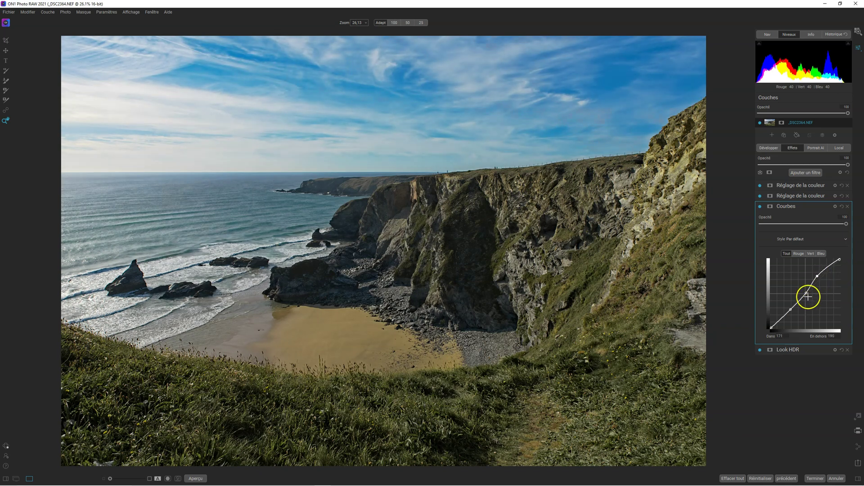
drag(790, 309, 792, 310)
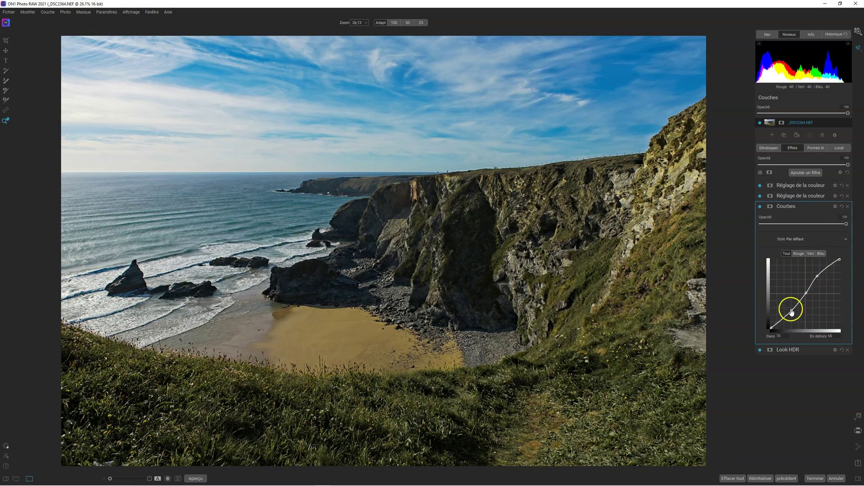
drag(792, 313, 794, 315)
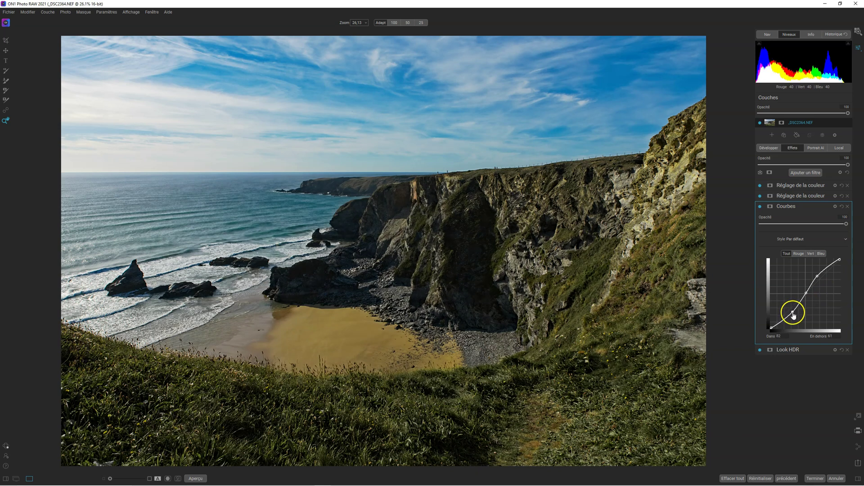
- Reduce the Courbes filter's opacity to just under 20 and compare the result with the original photo
drag(846, 223, 778, 225)
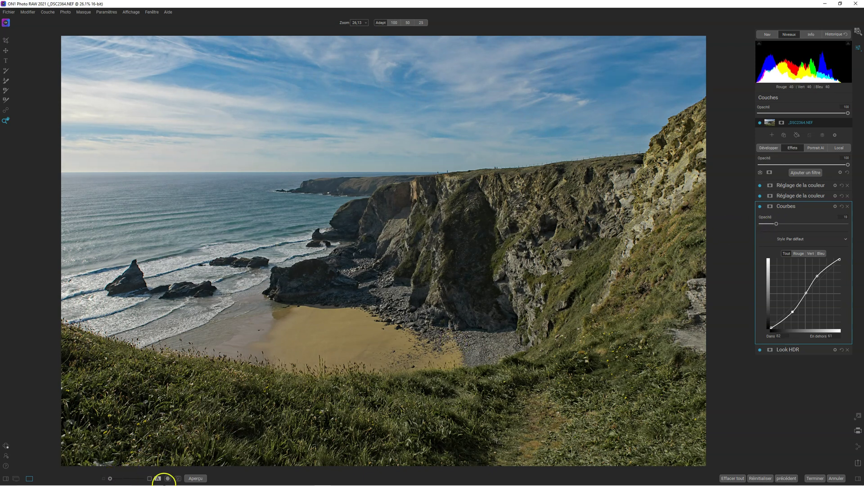
click(198, 479)
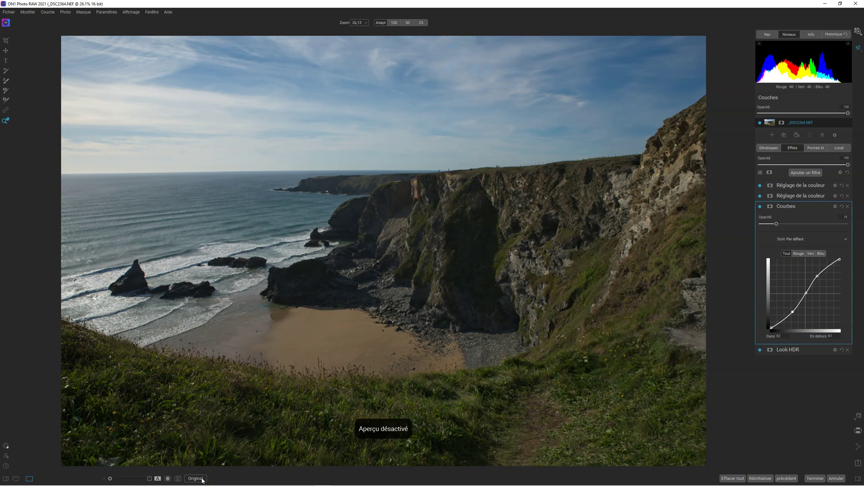
click(196, 478)
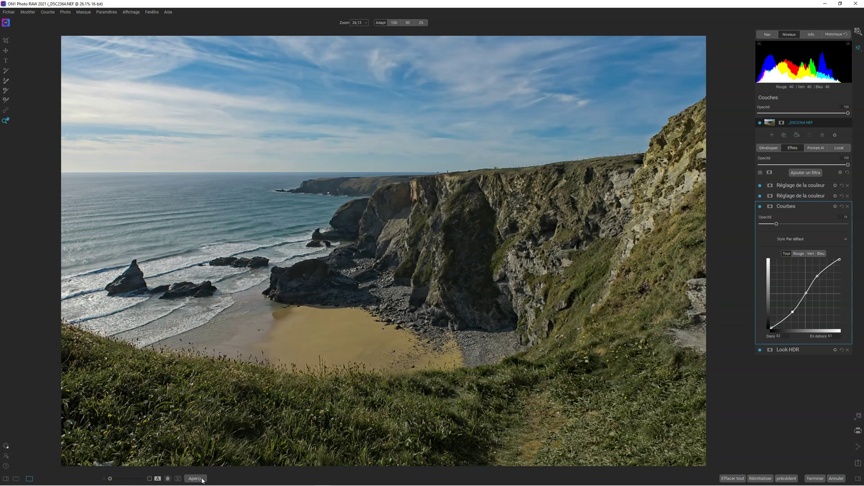